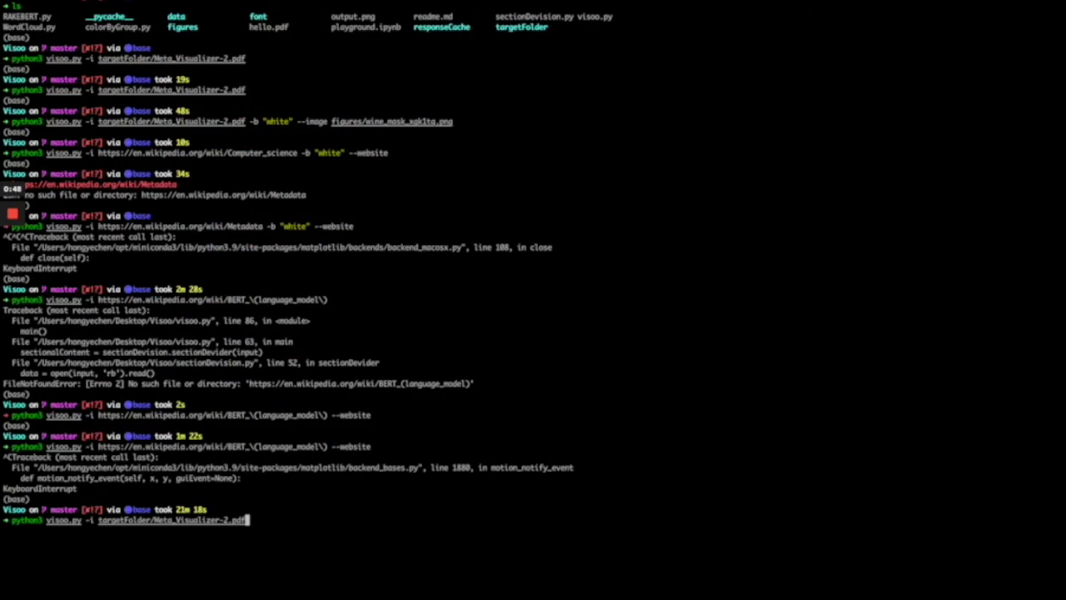
Run visoo.py on targetFolder/Meta_Visualizer-2.pdf to display its keyword frequency chart.
key(Return)
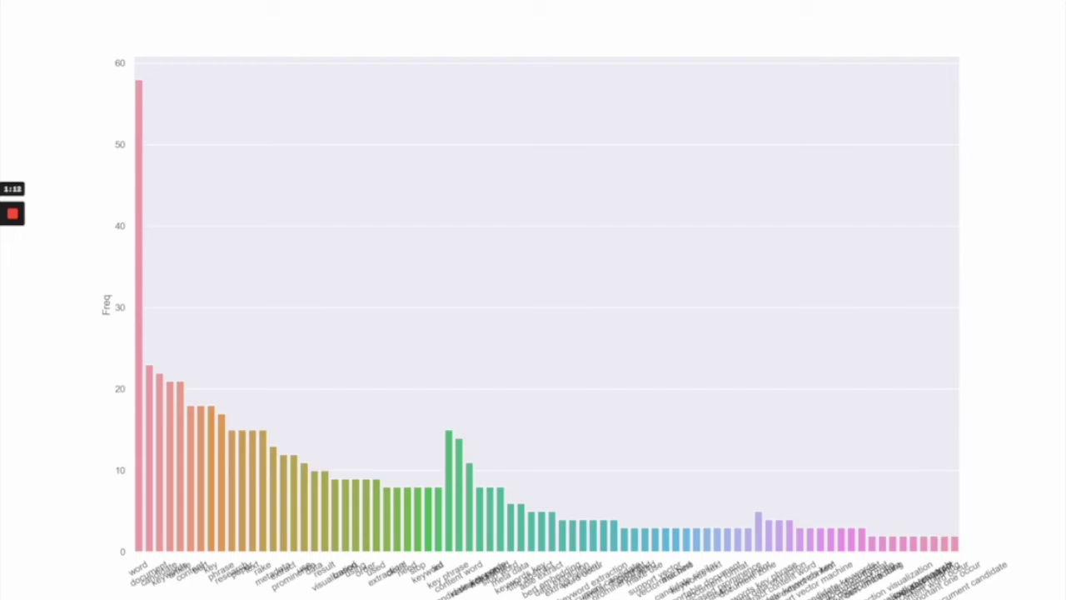
Zoom the keyword histogram onto its most frequent bars.
drag(432, 292, 525, 553)
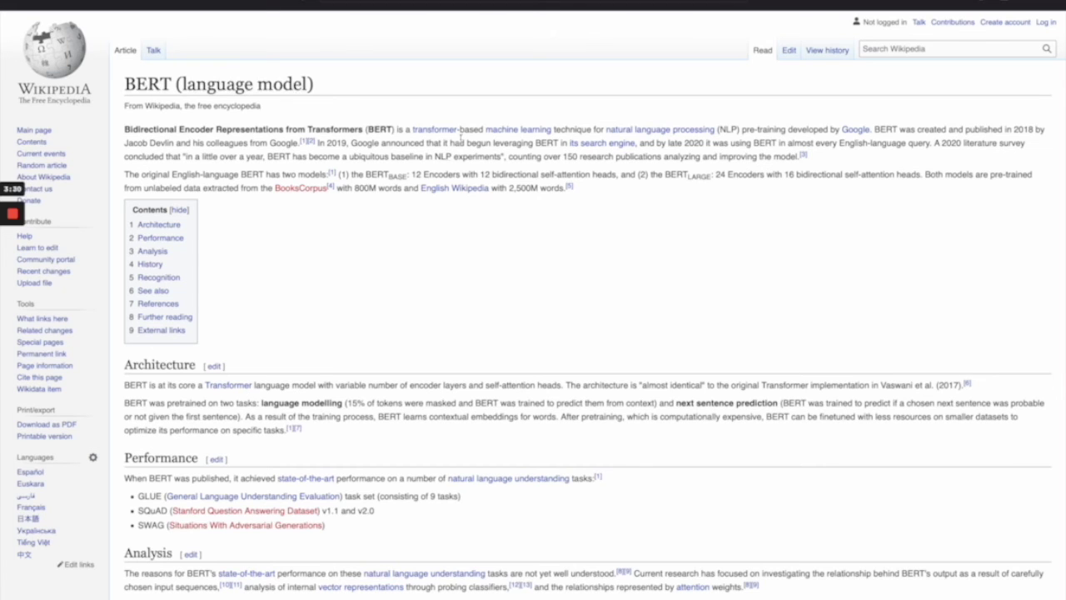
Copy the BERT article's web address from Safari and return to the article.
click(570, 5)
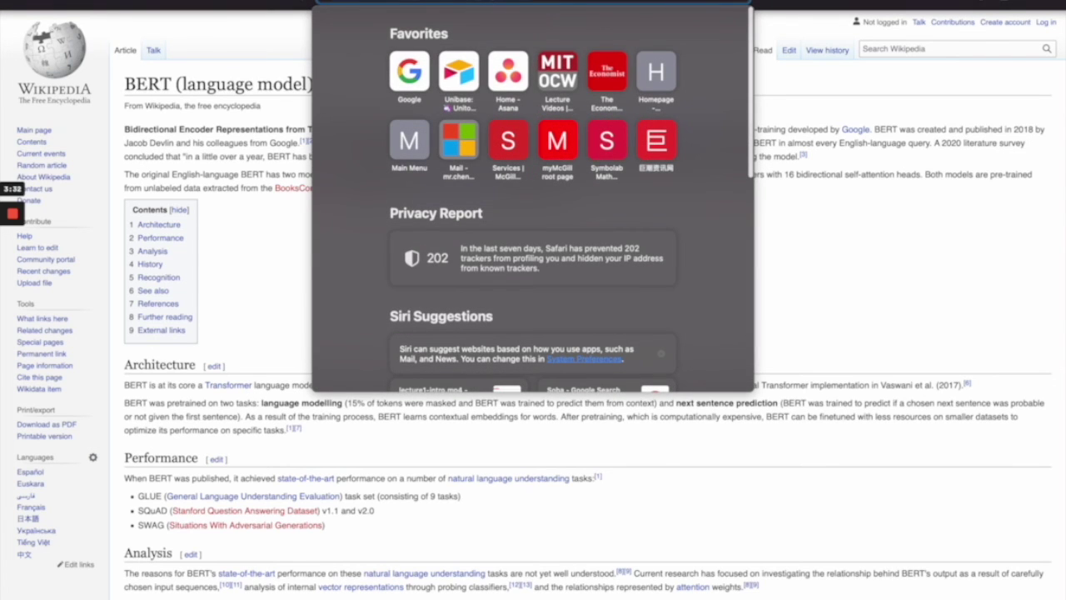
click(218, 99)
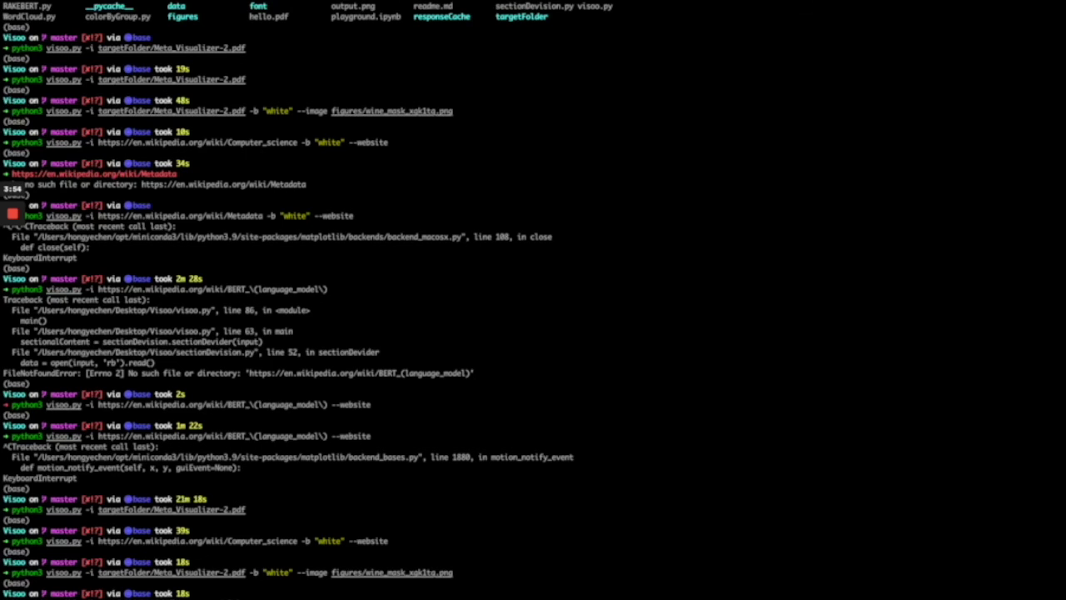
Paste the BERT Wikipedia URL at a fresh Terminal prompt.
text(https://en.wikipedia.org/wiki/BERT_\(language_model\))
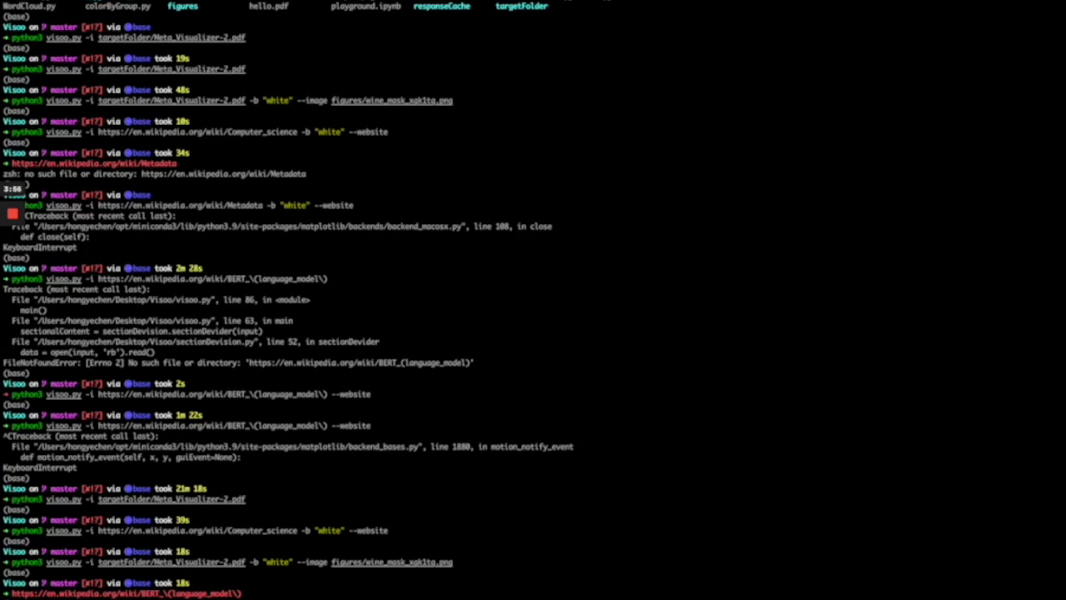